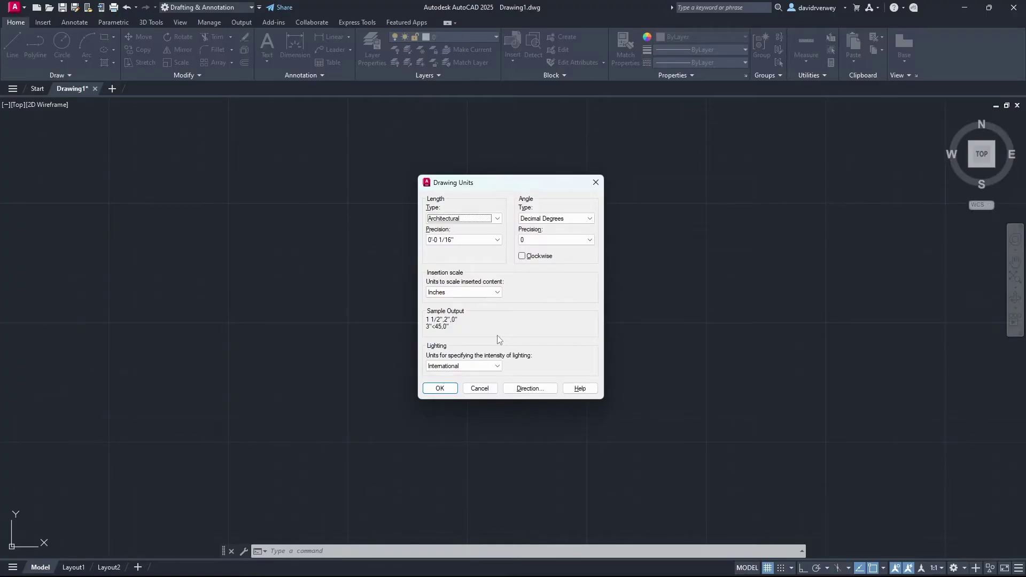
Confirm architectural units and draw the square's first side, 10' long at 90°.
key("Return")
left_click(36, 47)
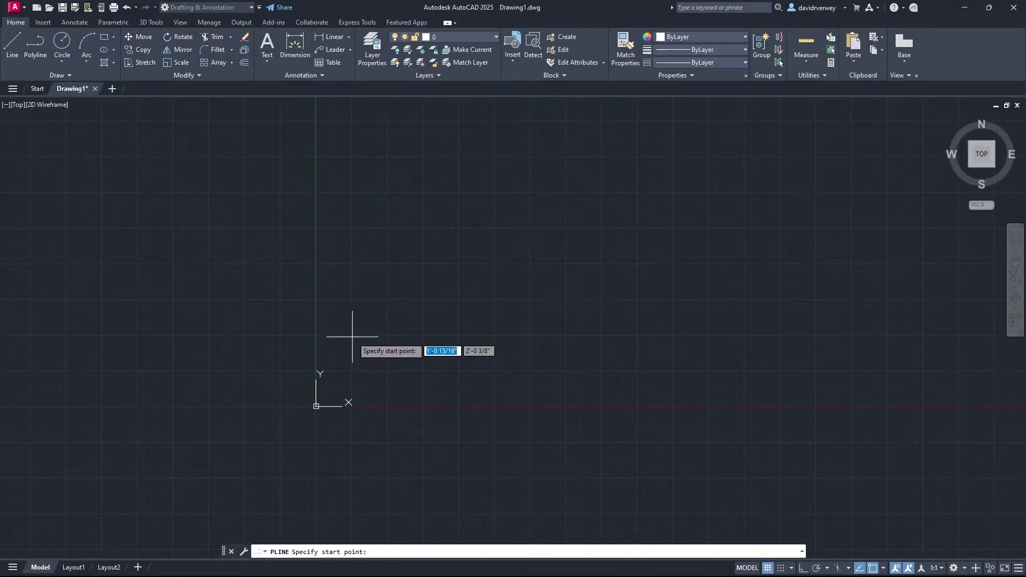
left_click(351, 335)
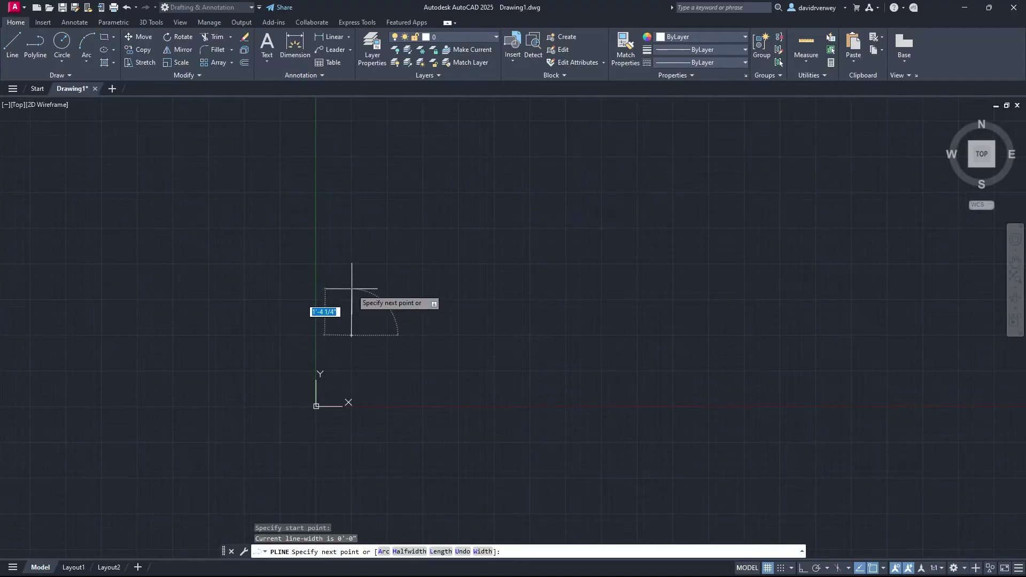
type("10")
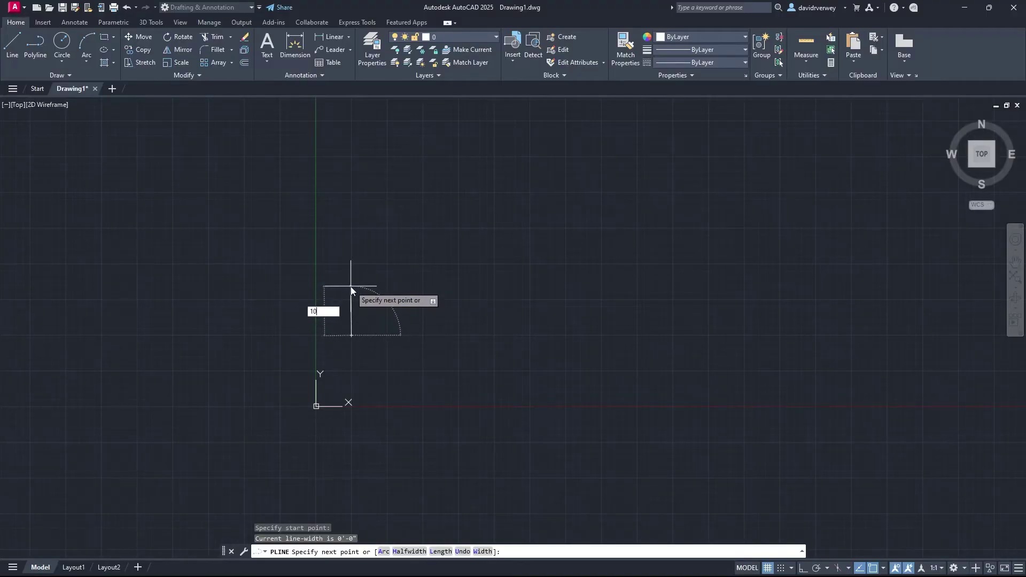
type("'")
key("Tab")
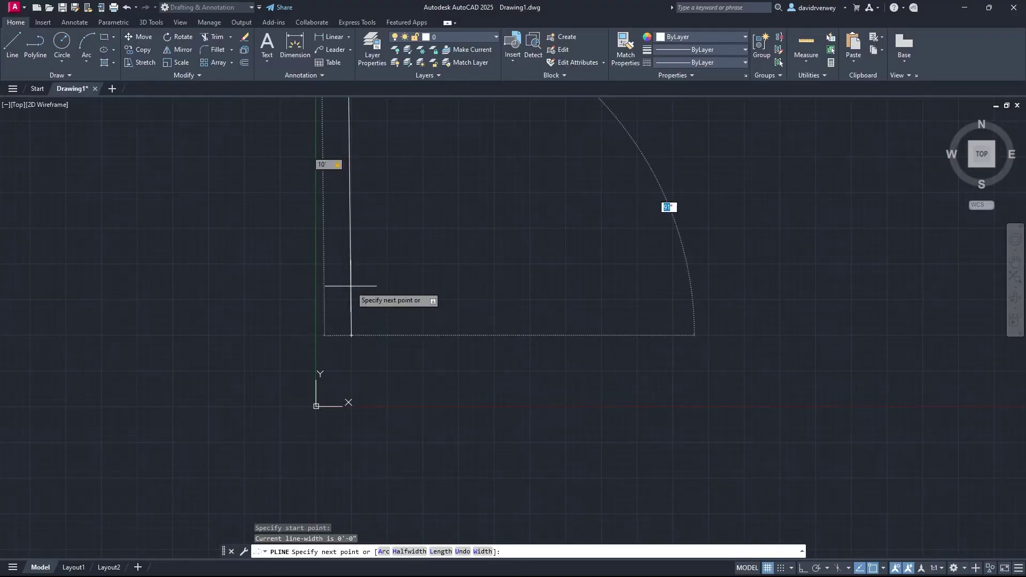
type("90")
key("Return")
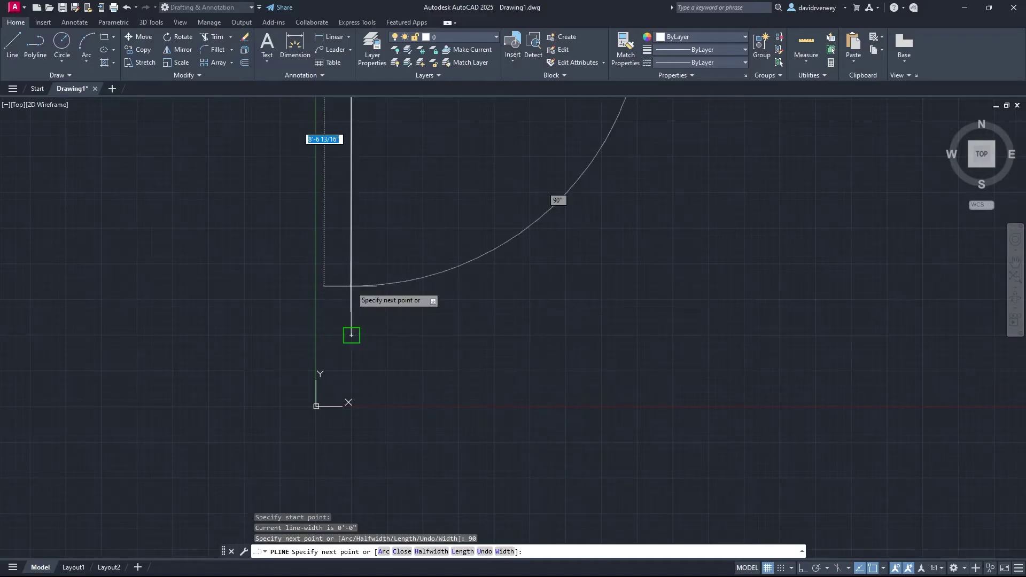
Add the 10' top side at 0° and snap the remaining corners to close the square.
middle_click_drag(537, 249, 427, 394)
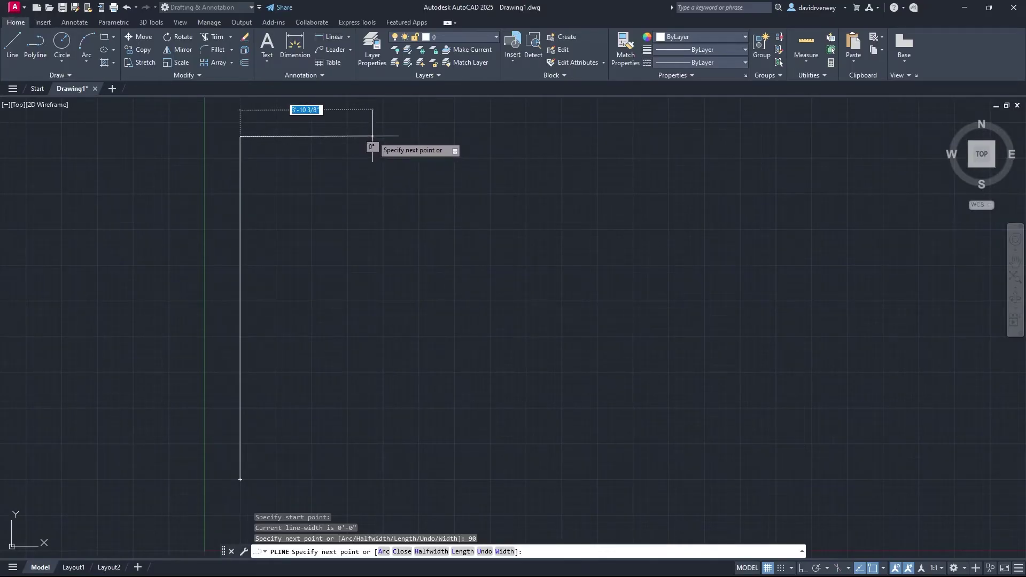
type("10")
key("Tab")
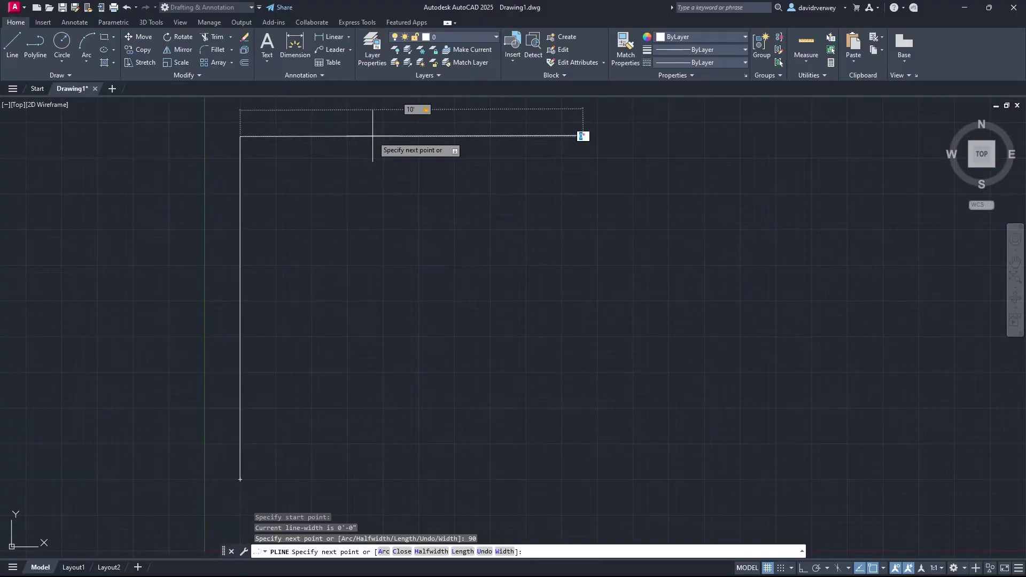
key("Return")
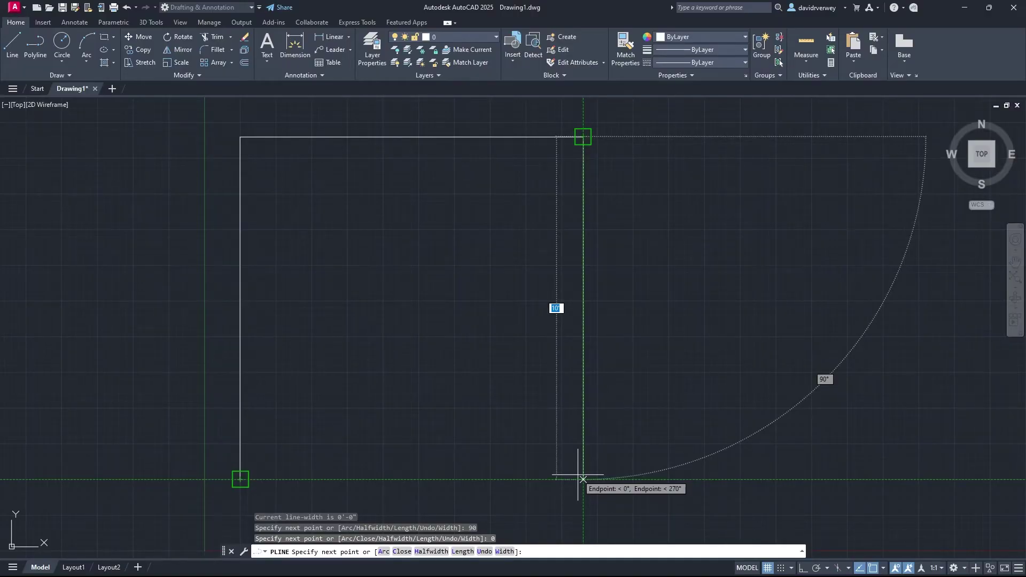
left_click(582, 480)
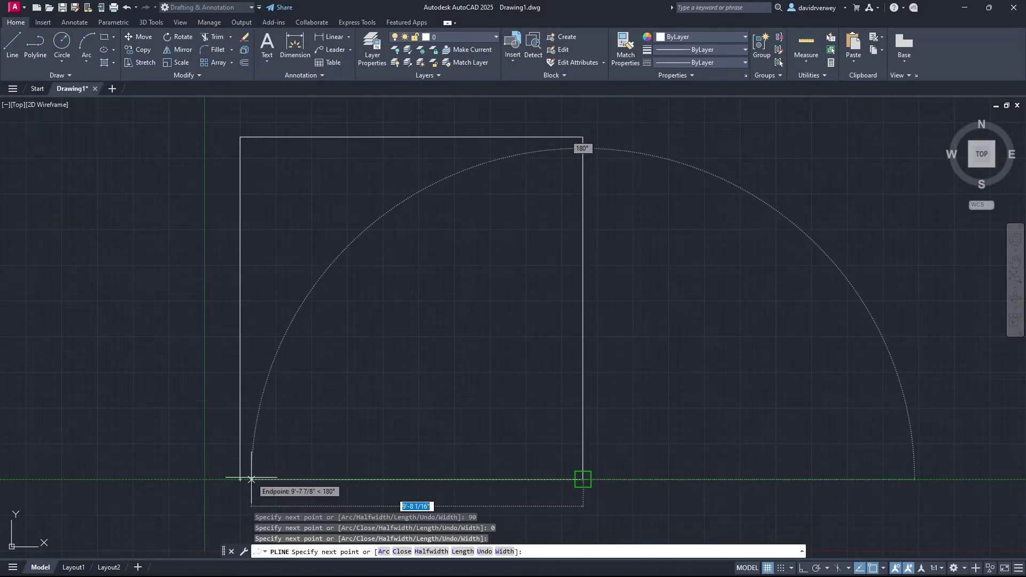
left_click(240, 479)
key("Escape")
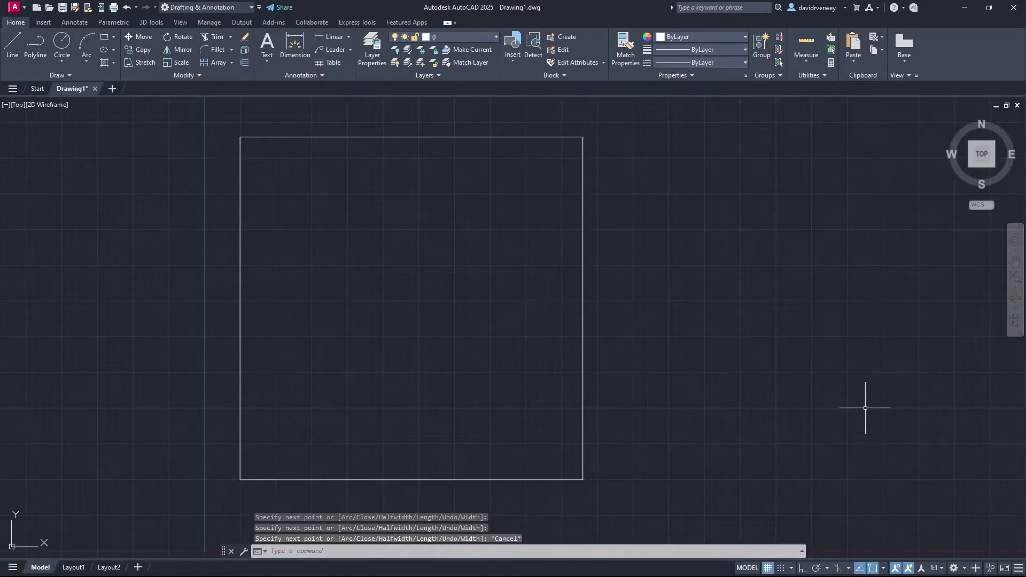
left_click(883, 569)
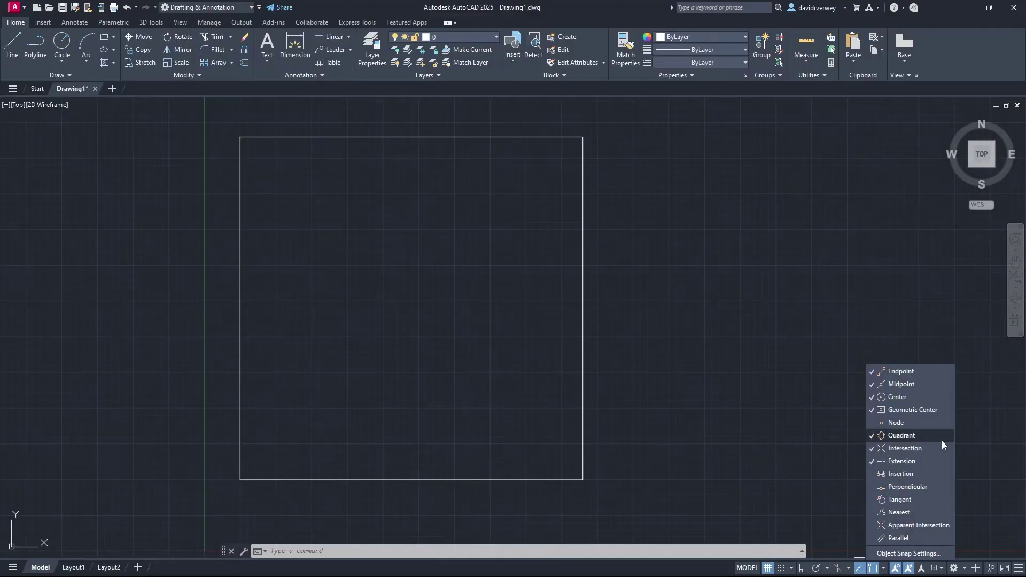
left_click(884, 568)
key("F5")
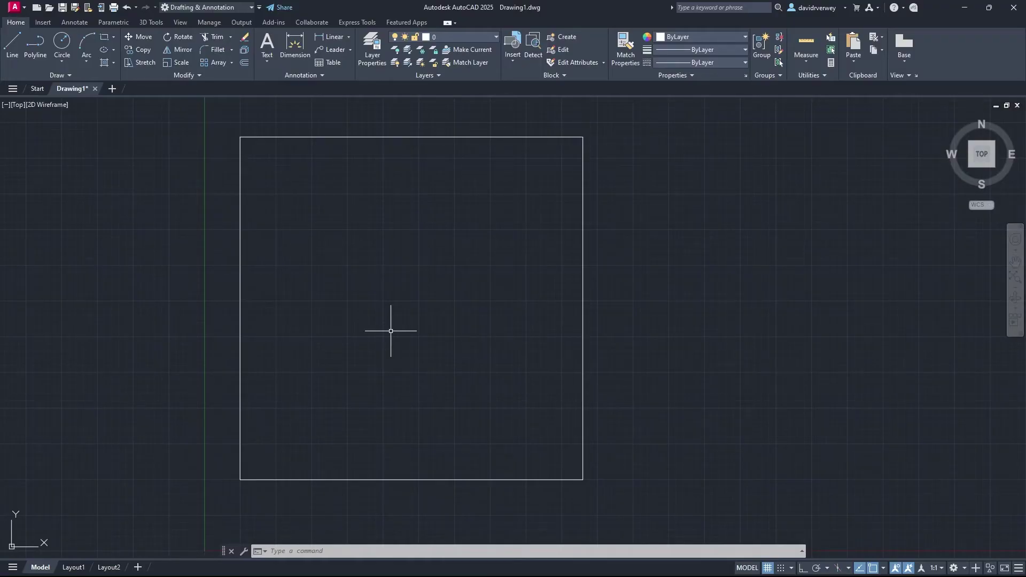
Offset the 10' square 6" inward to create the inner face of the exterior wall.
middle_click_drag(365, 287, 398, 299)
scroll(367, 293, "down", 2)
scroll(398, 297, "up", 2)
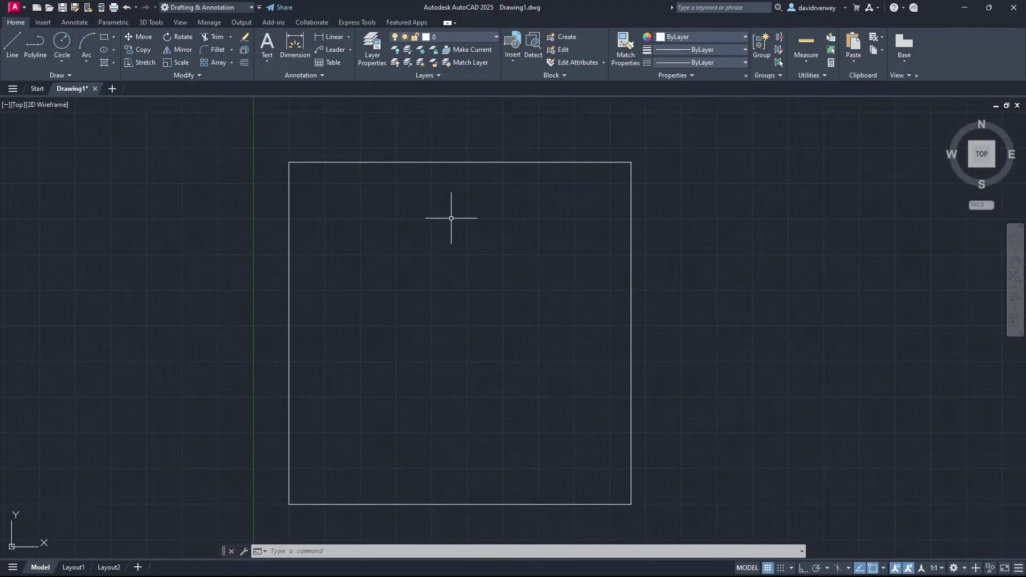
type("OFFSET")
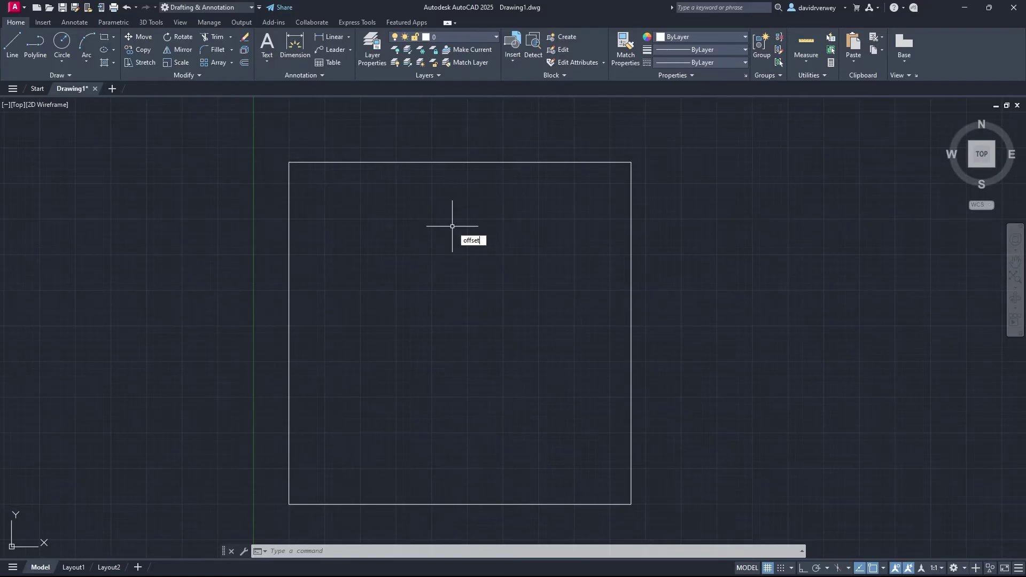
key("Return")
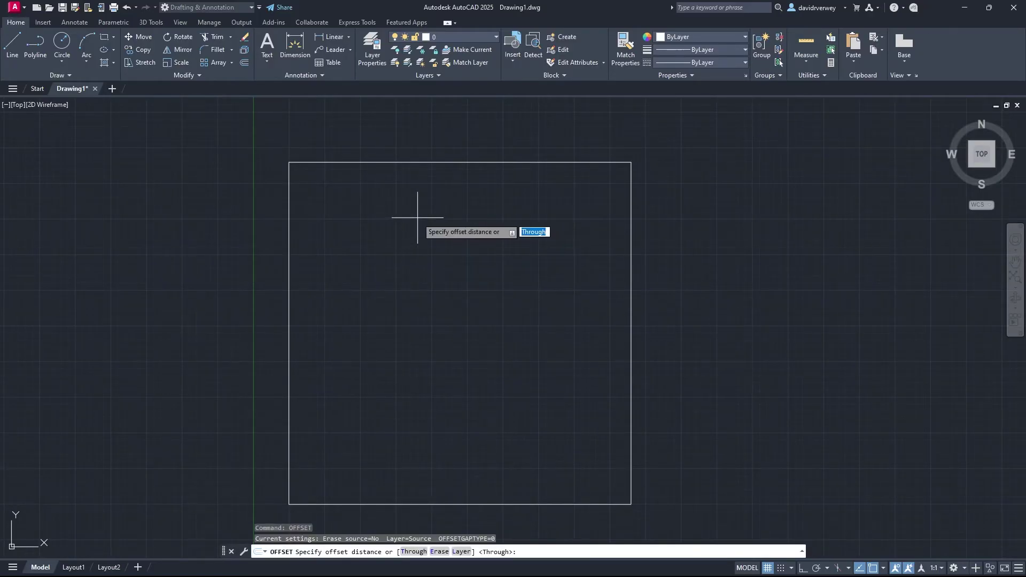
key("Down")
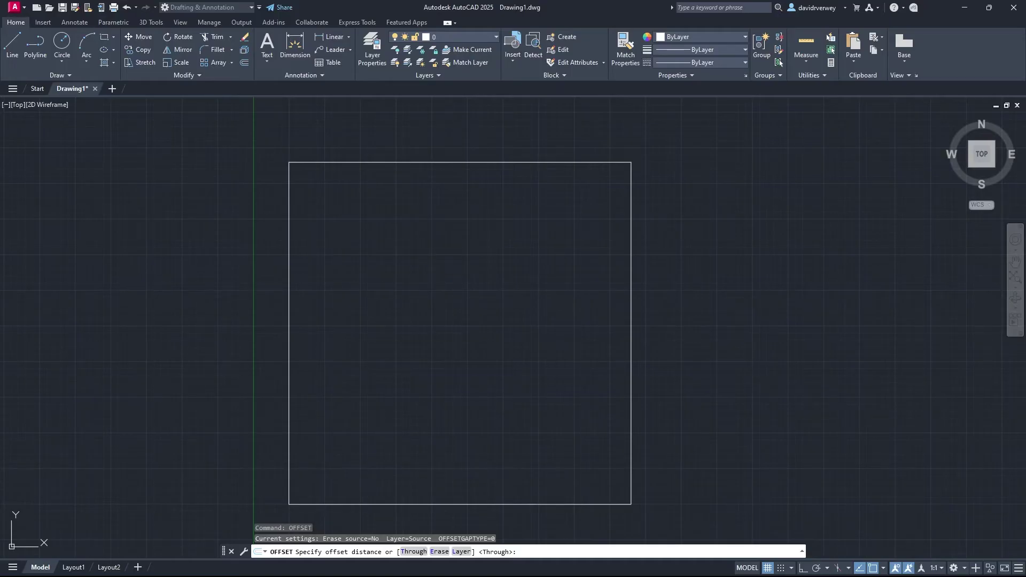
key("Return")
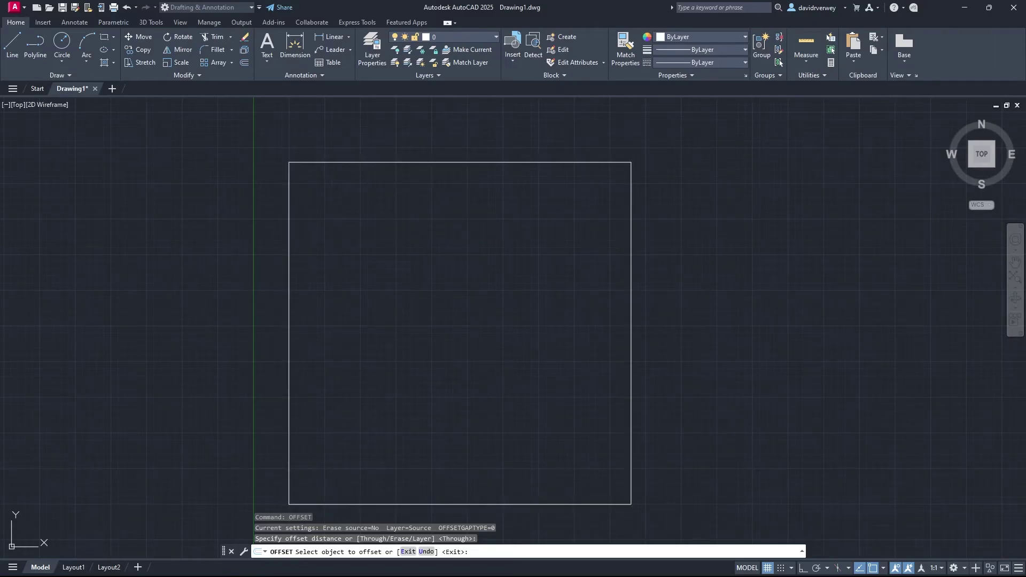
left_click(365, 162)
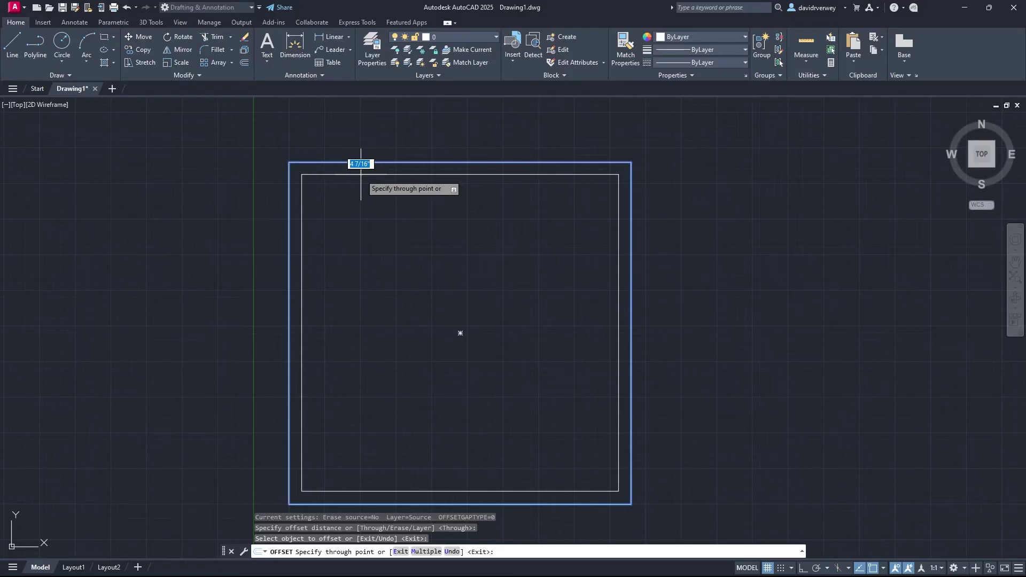
type("6\"")
key("Return")
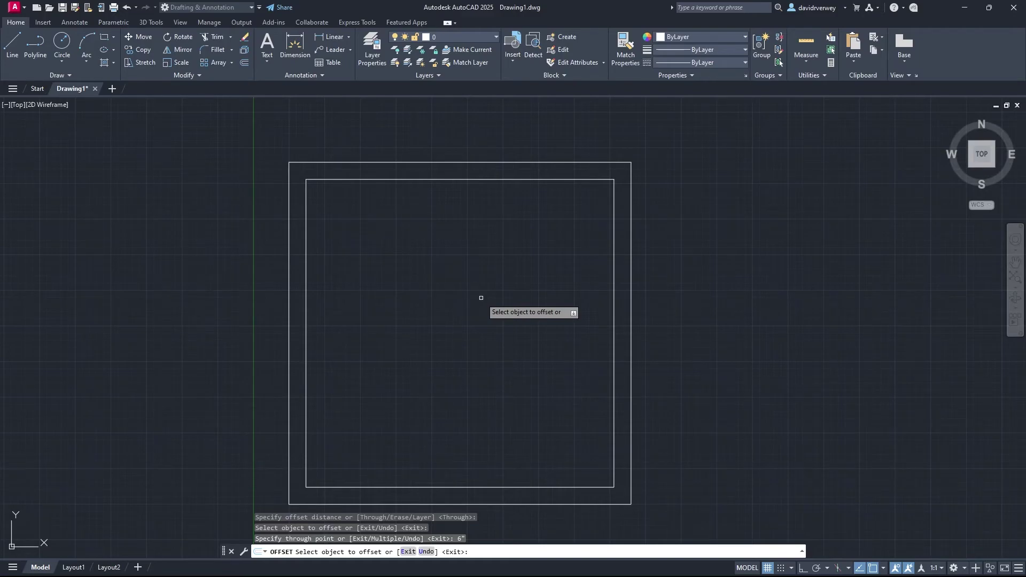
Draw an L-shaped interior wall from the top inner midpoint to the centre, then to the inner right wall.
key("Escape")
mouse_move(481, 298)
middle_mouse_down()
mouse_move(430, 286)
mouse_move(474, 309)
middle_mouse_up()
key("F5")
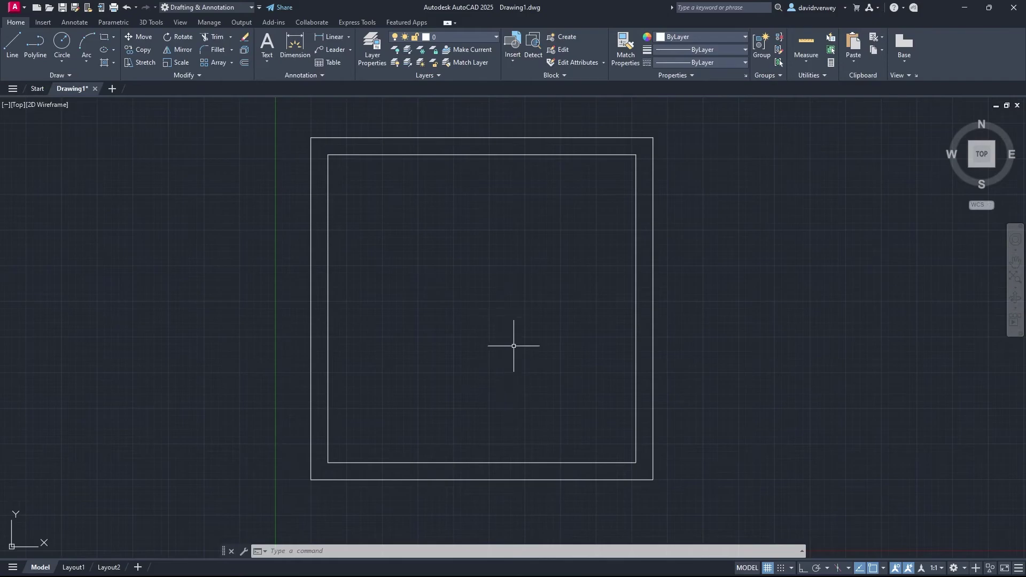
mouse_move(484, 326)
middle_mouse_down()
mouse_move(481, 346)
mouse_move(459, 335)
middle_mouse_up()
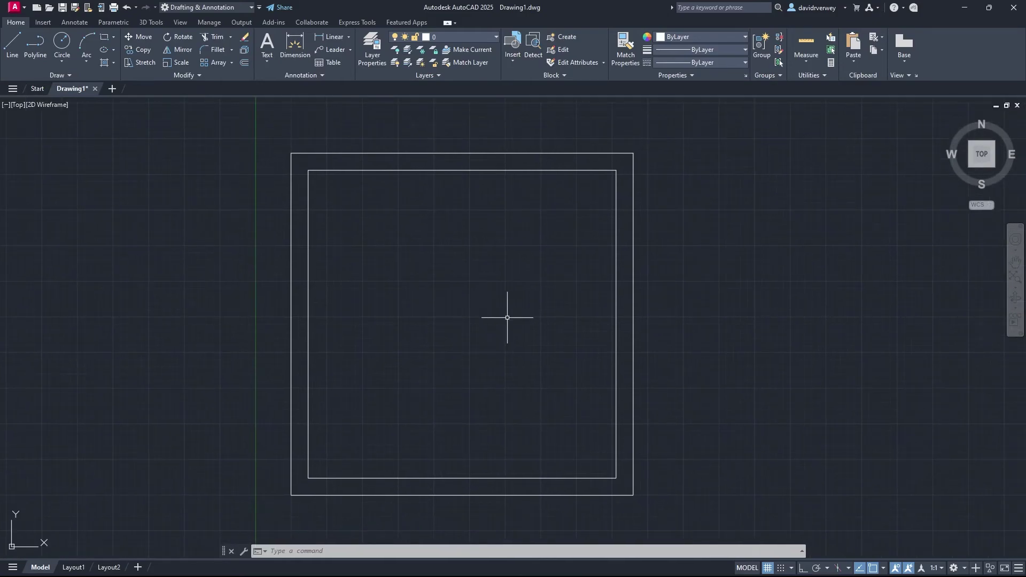
left_click(43, 55)
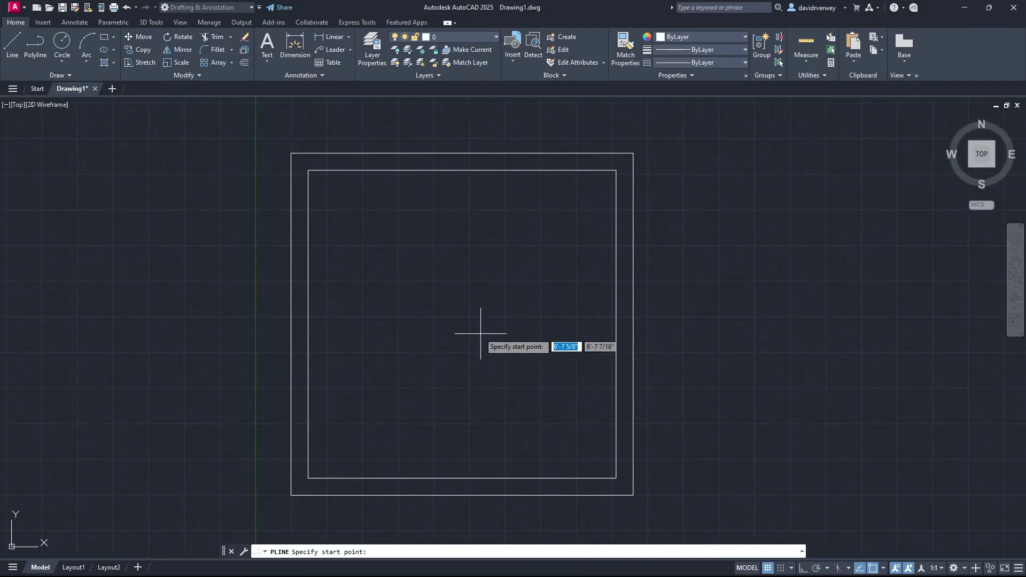
left_click(463, 170)
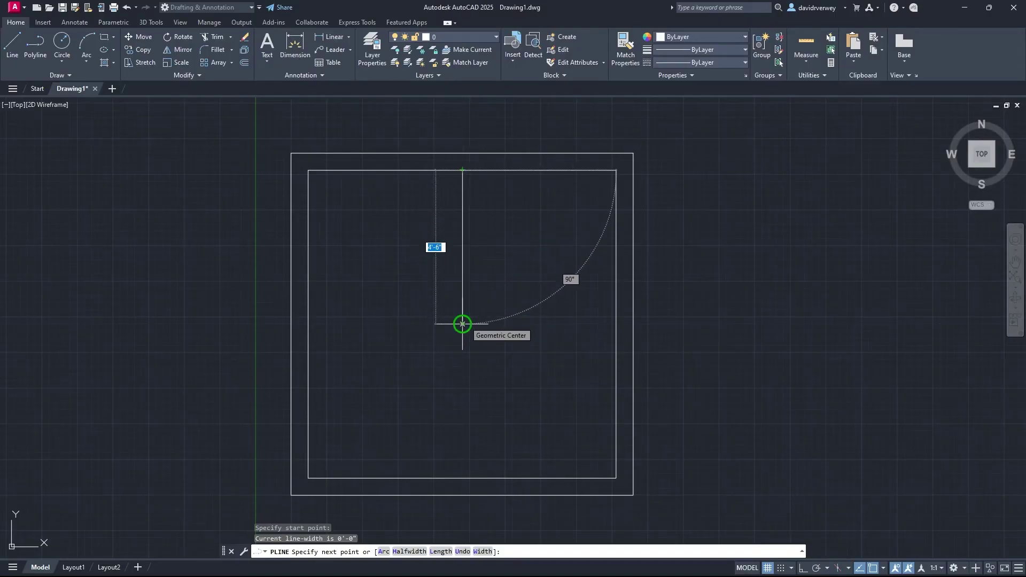
left_click(462, 323)
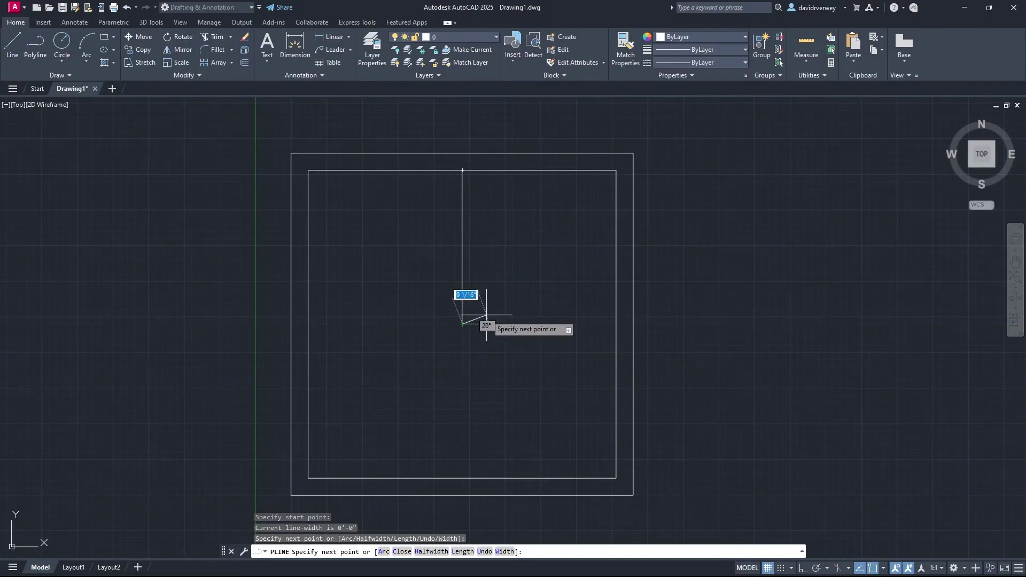
left_click(616, 323)
key("Escape")
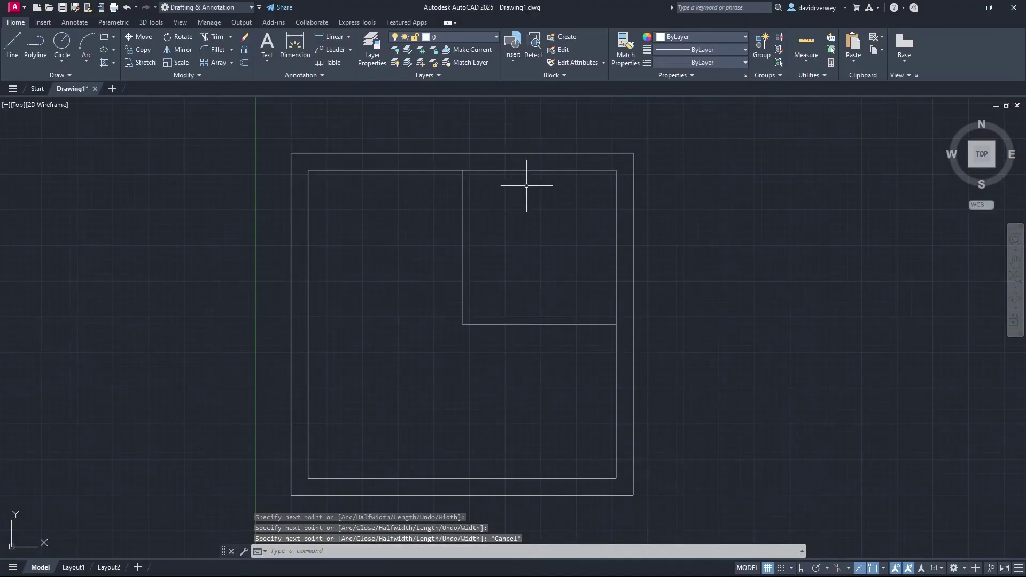
Draw a wall line from the vertical divider's midpoint across to the inner left wall.
left_click(45, 57)
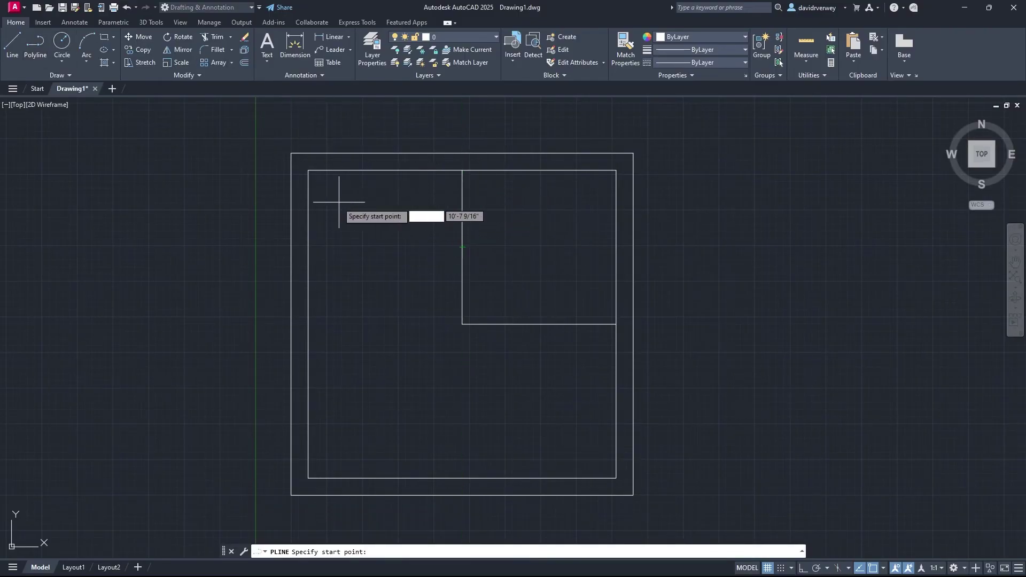
left_click(461, 247)
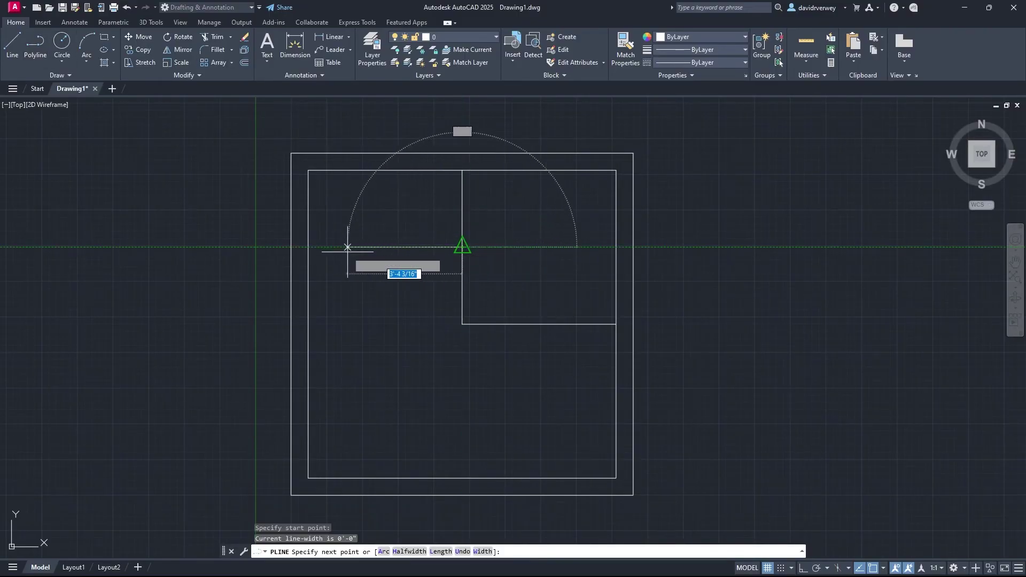
left_click(309, 247)
key("Escape")
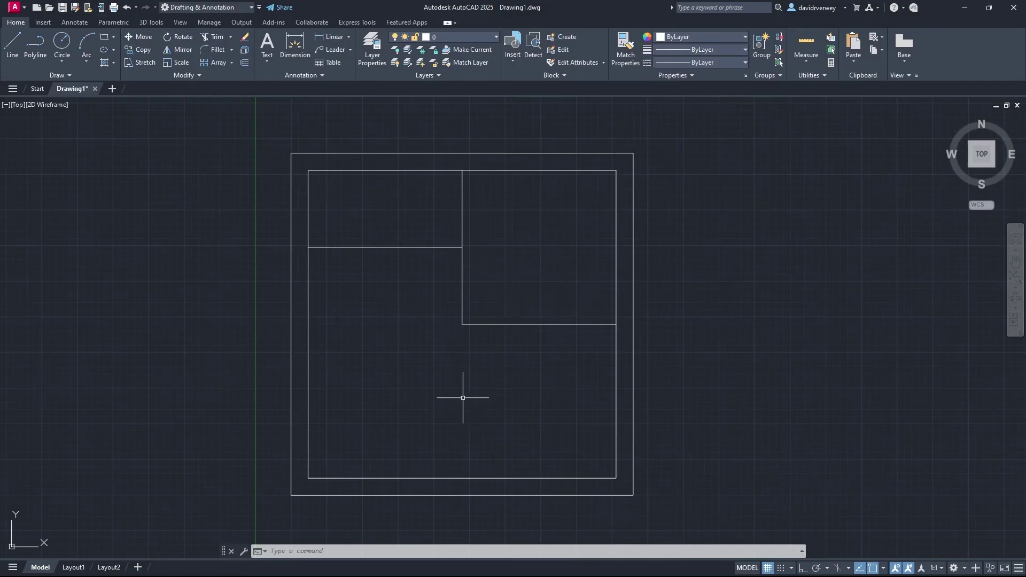
Offset the L-shaped wall and the horizontal wall by 4", the horizontal copy placed above.
type("offset")
key("Return")
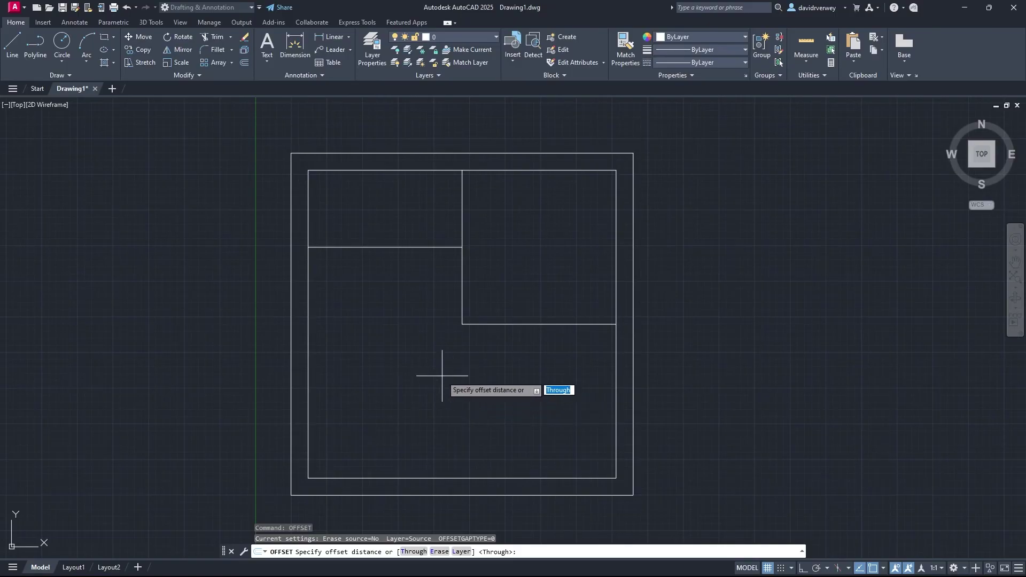
key("Return")
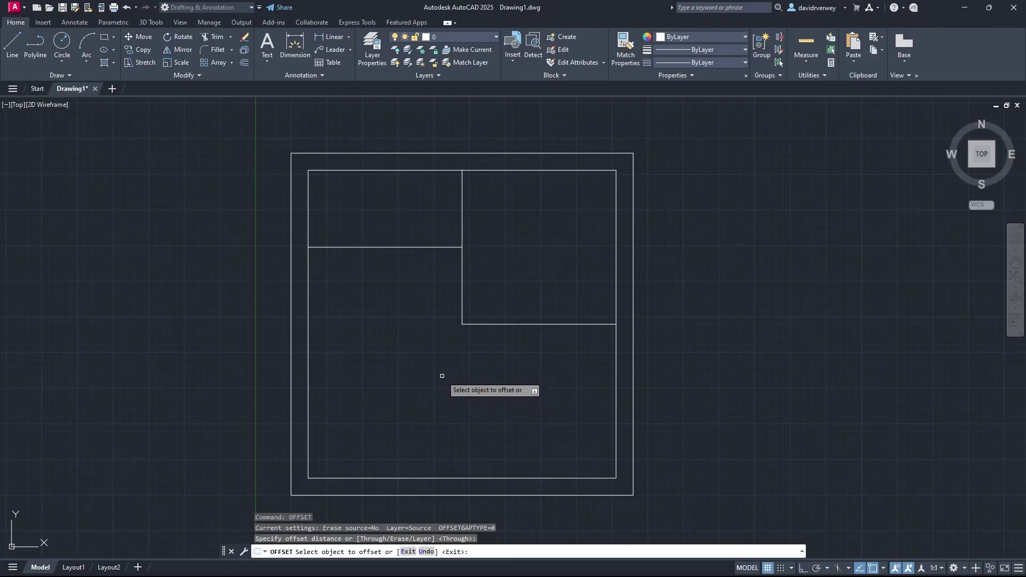
left_click(461, 202)
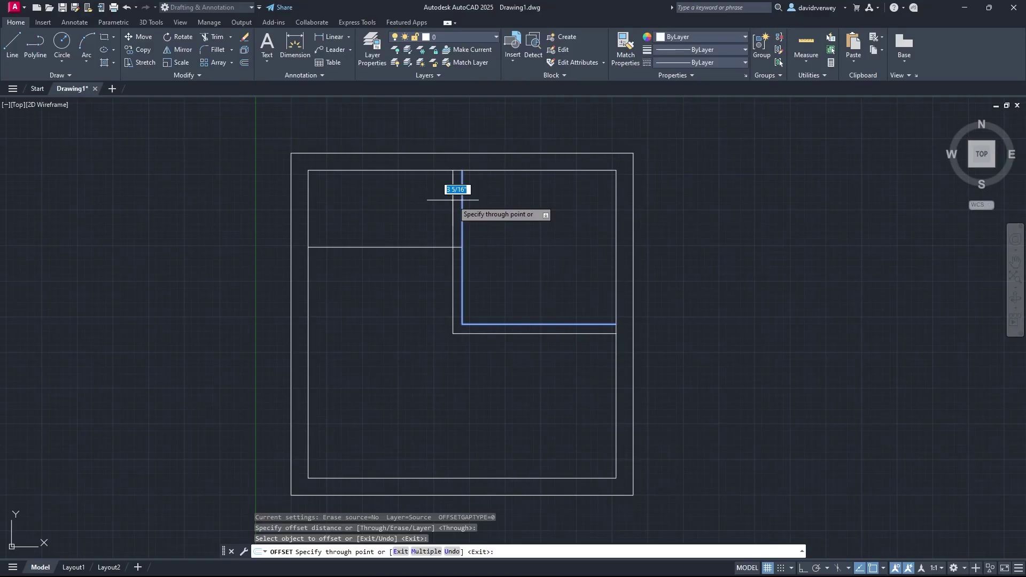
type("4")
key("Return")
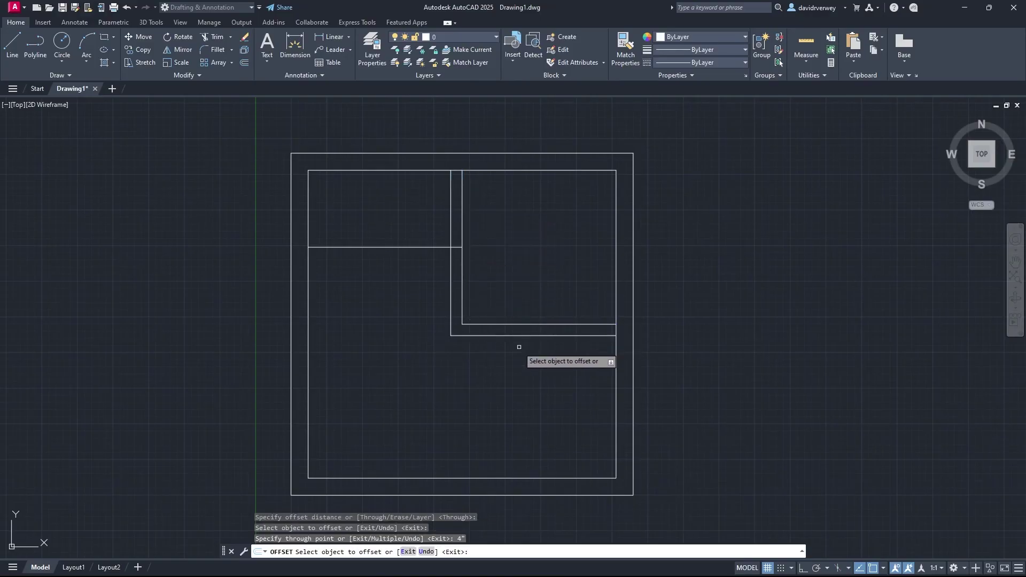
left_click(390, 247)
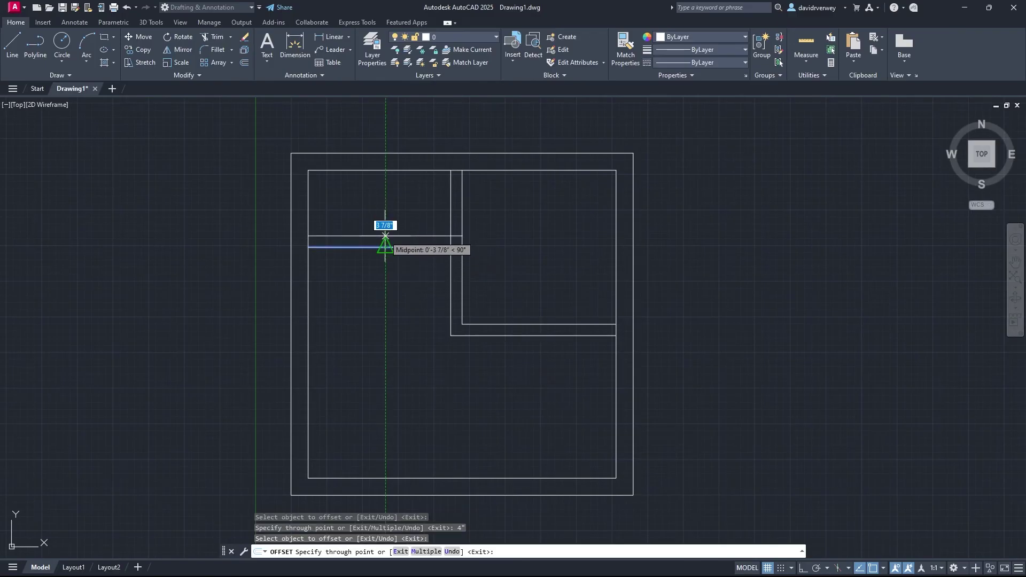
left_click(385, 236)
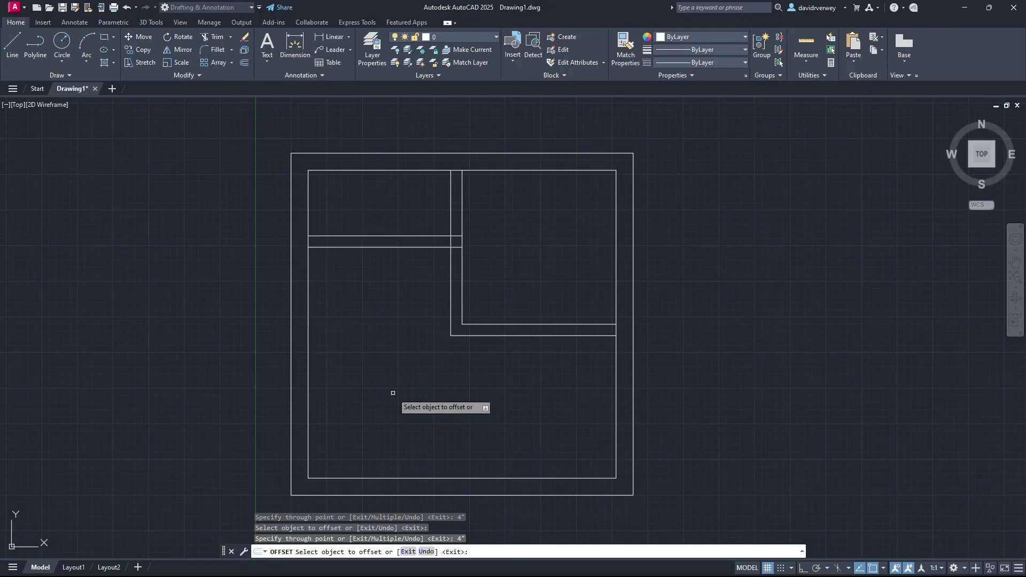
key("Escape")
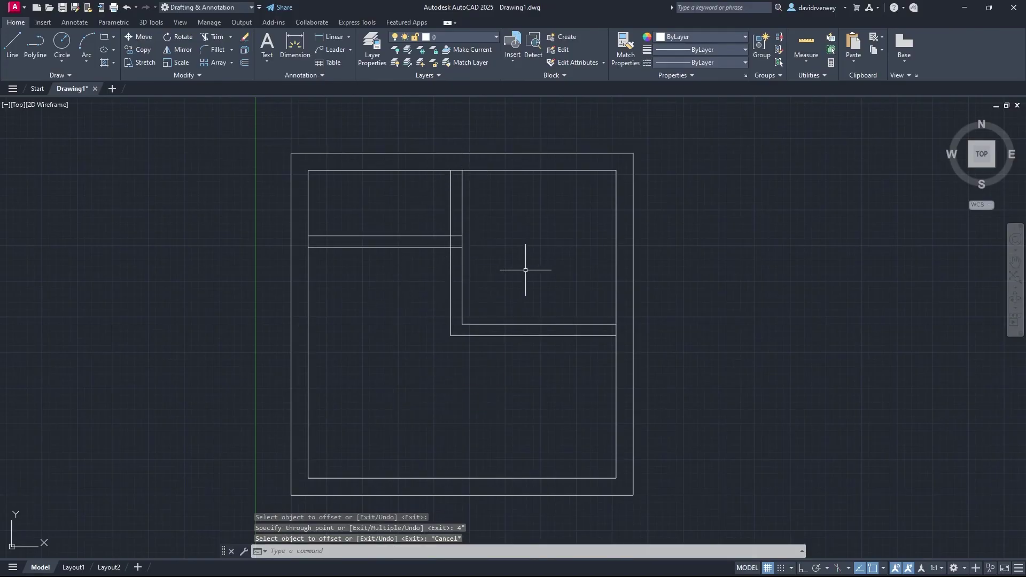
Trim the crossing segments at the junctions and the short pieces on the top, left and right walls.
type("trim")
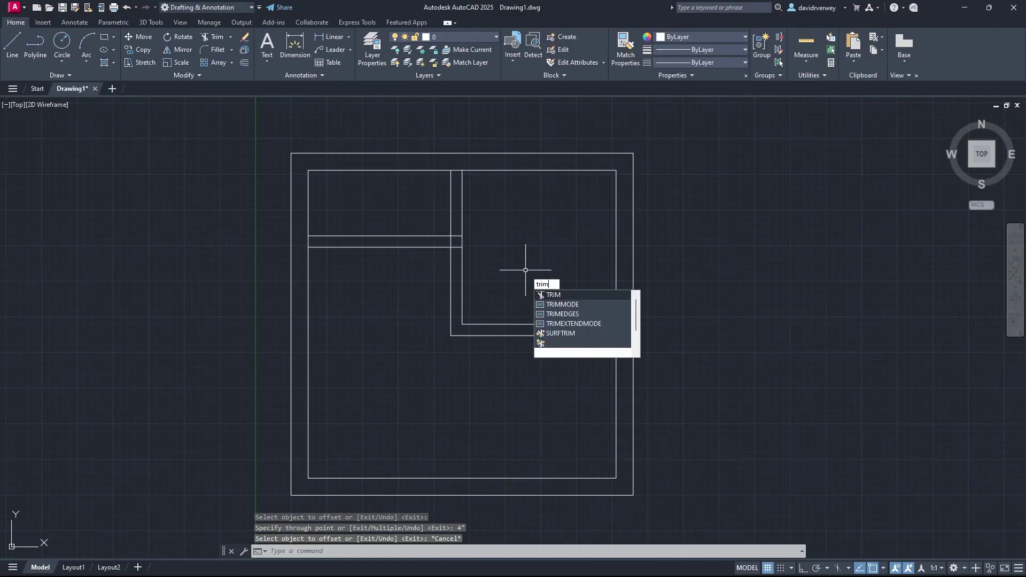
key("Return")
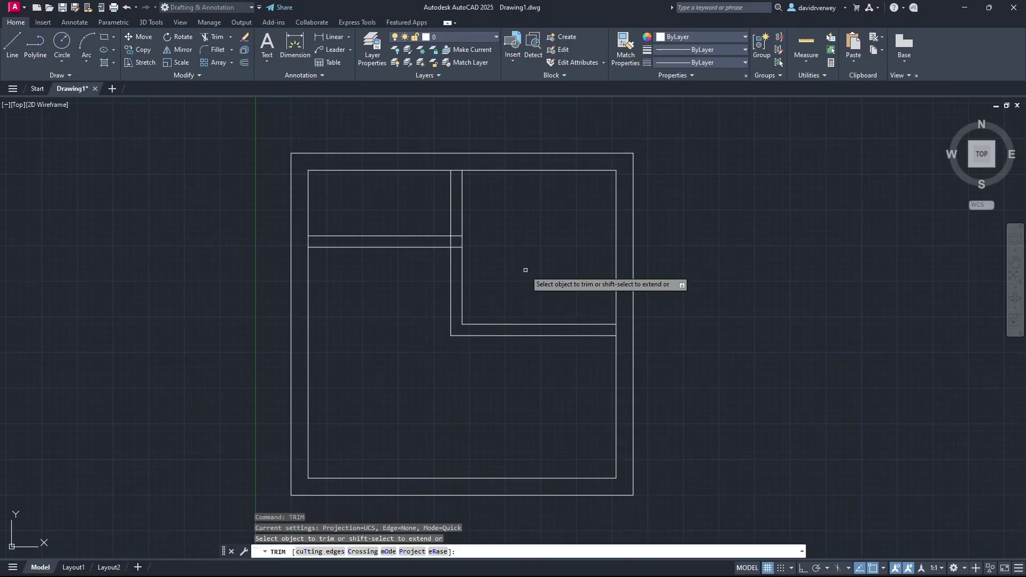
left_click(457, 248)
left_click(457, 236)
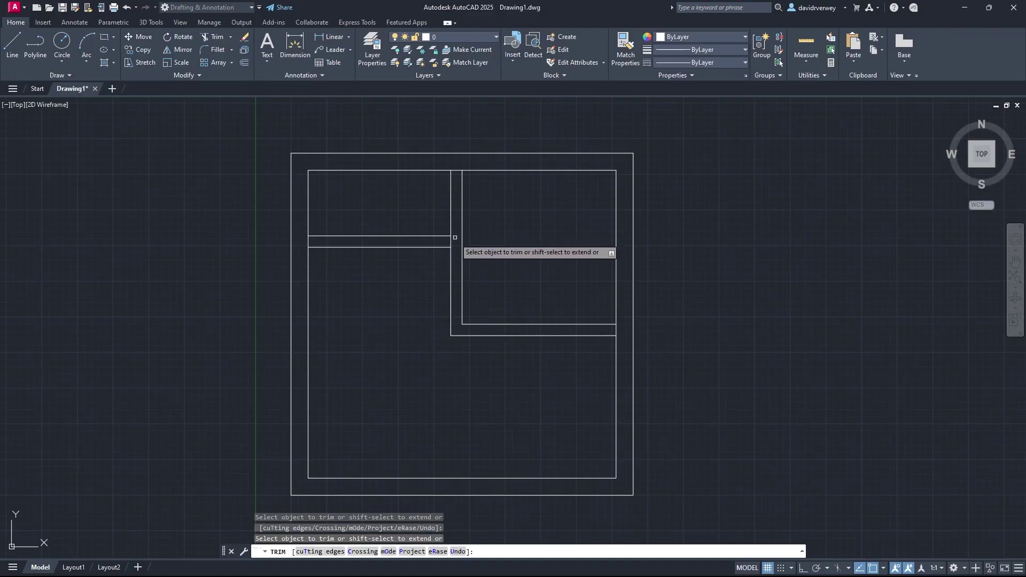
left_click(451, 242)
left_click(457, 174)
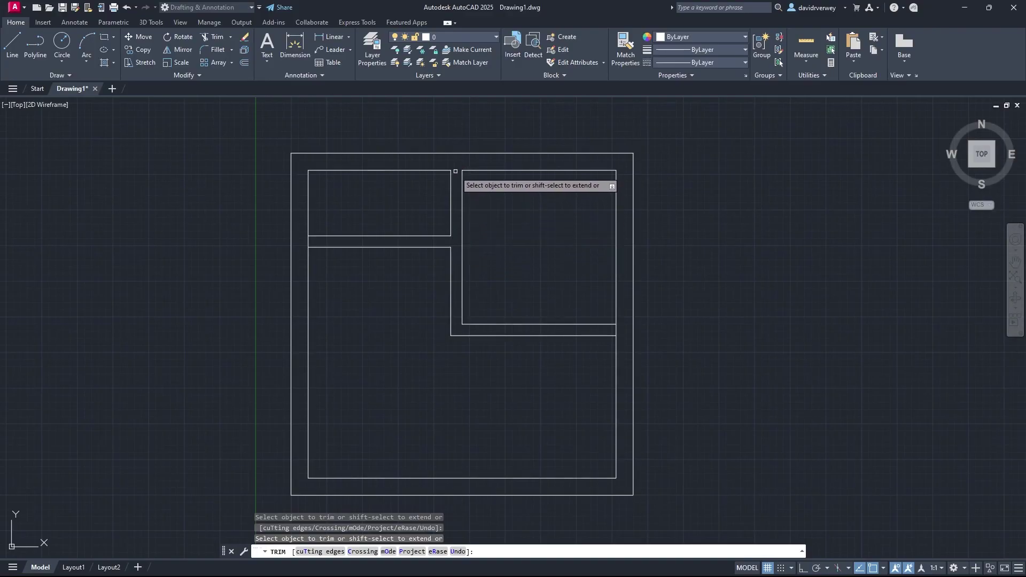
left_click(309, 241)
left_click(616, 330)
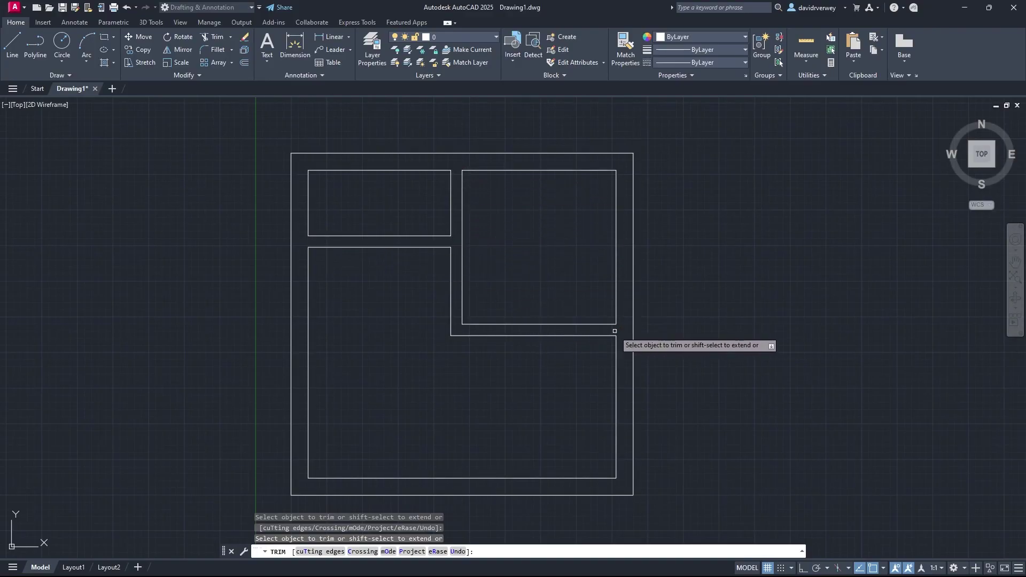
key("Escape")
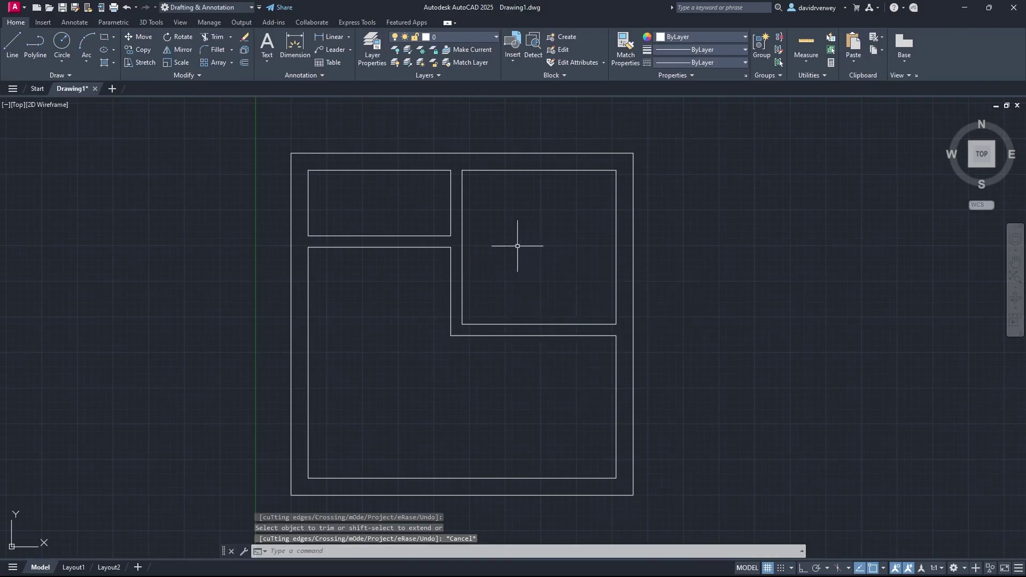